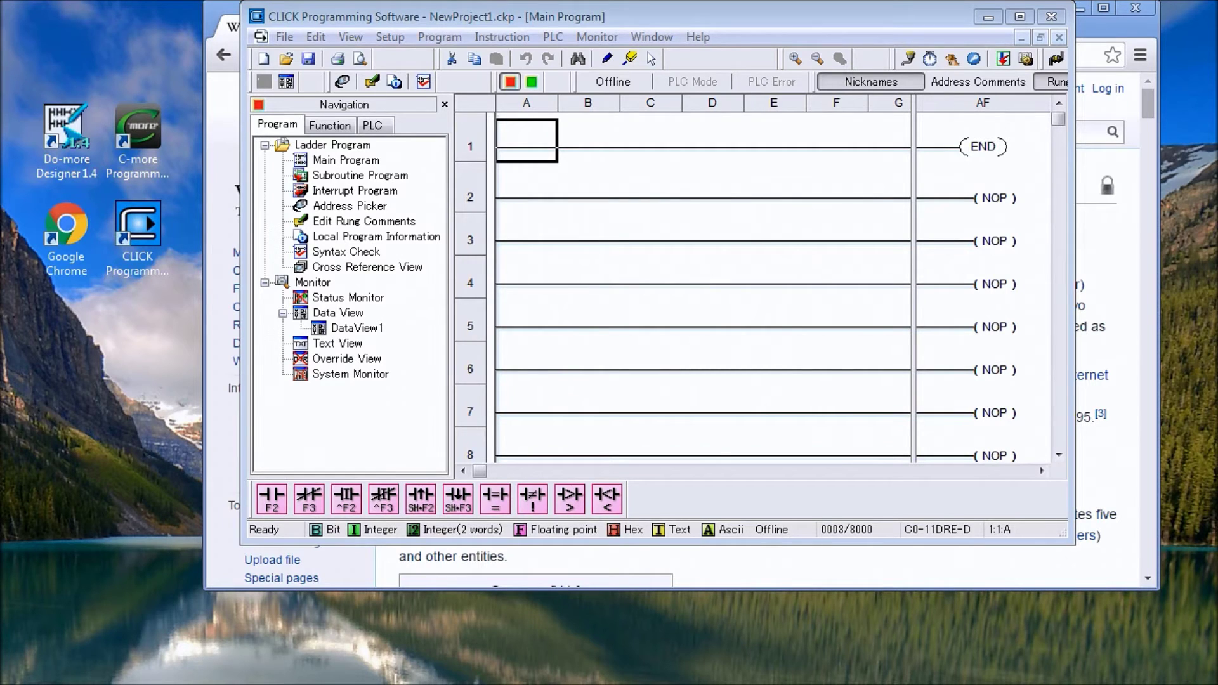
Step: Bring the Chrome window with the Wikipedia IP address article in front of the CLICK software
{"action": "right_click", "coordinate": [212, 14]}
Step: Dismiss the window menu and highlight 172.16.254.1 in the article's introduction
{"action": "left_click", "coordinate": [599, 185]}
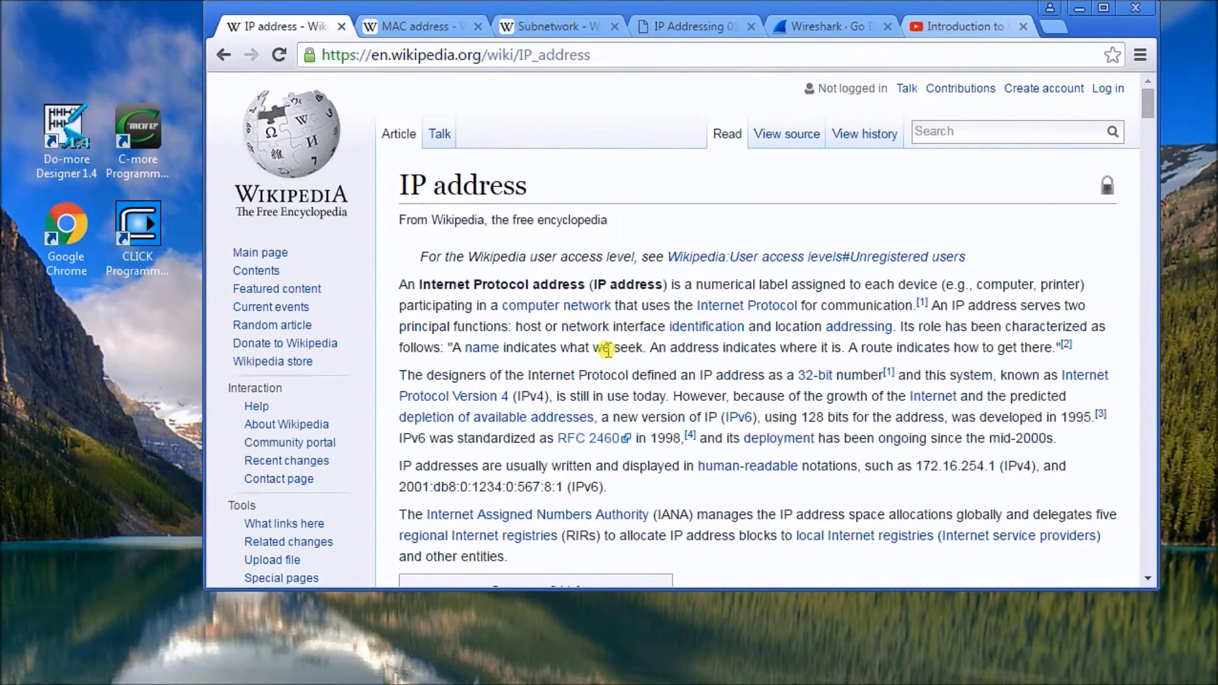
{"action": "left_click", "coordinate": [919, 466]}
{"action": "left_click_drag", "start_coordinate": [919, 467], "coordinate": [997, 470]}
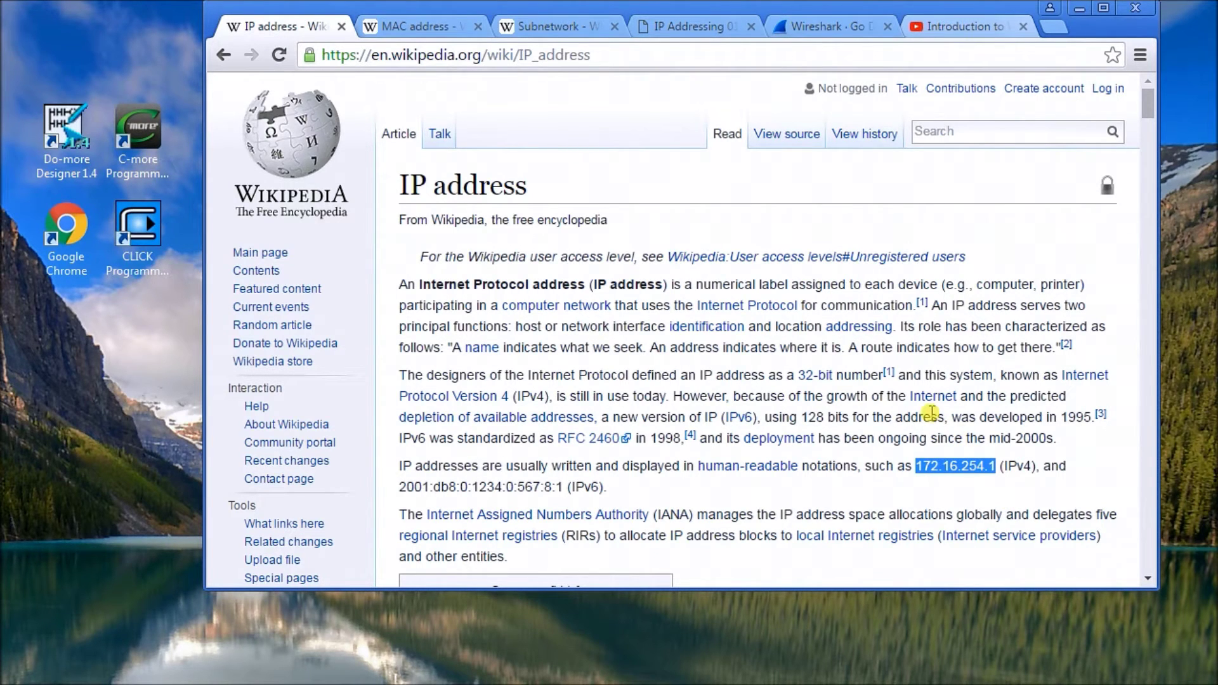
Step: Skim the MAC address article, then move on to the Subnetwork article
{"action": "left_click", "coordinate": [408, 27]}
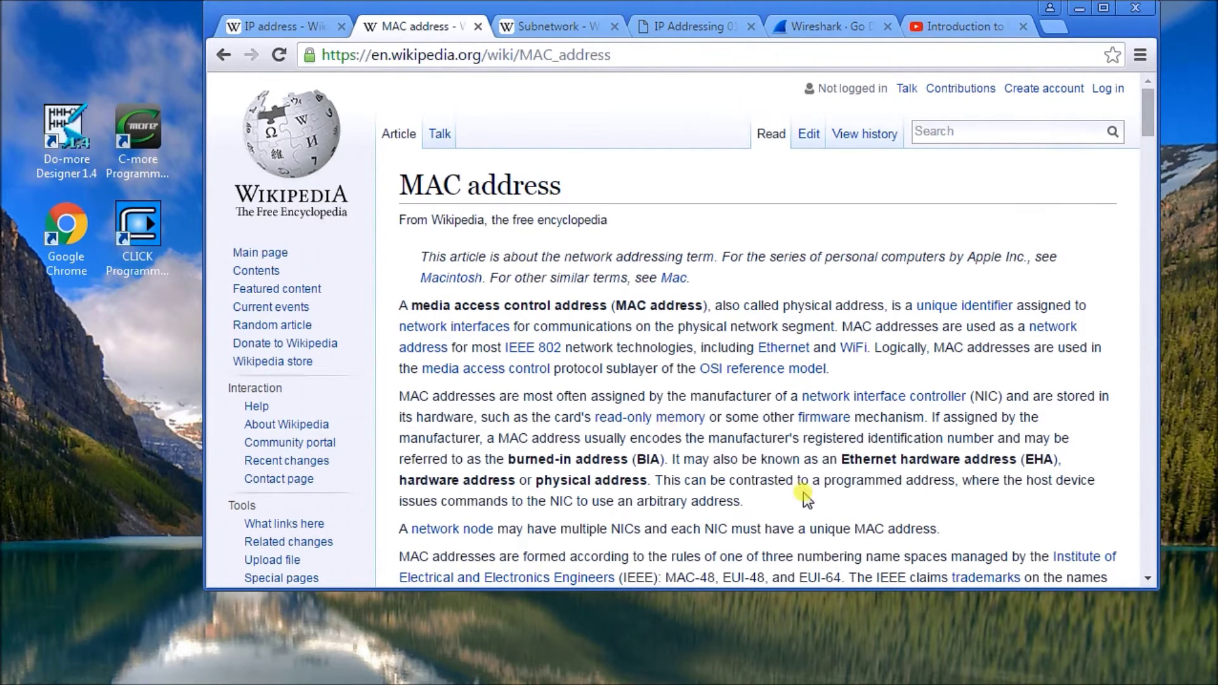
{"action": "scroll", "coordinate": [804, 498], "scroll_direction": "down", "scroll_amount": 2}
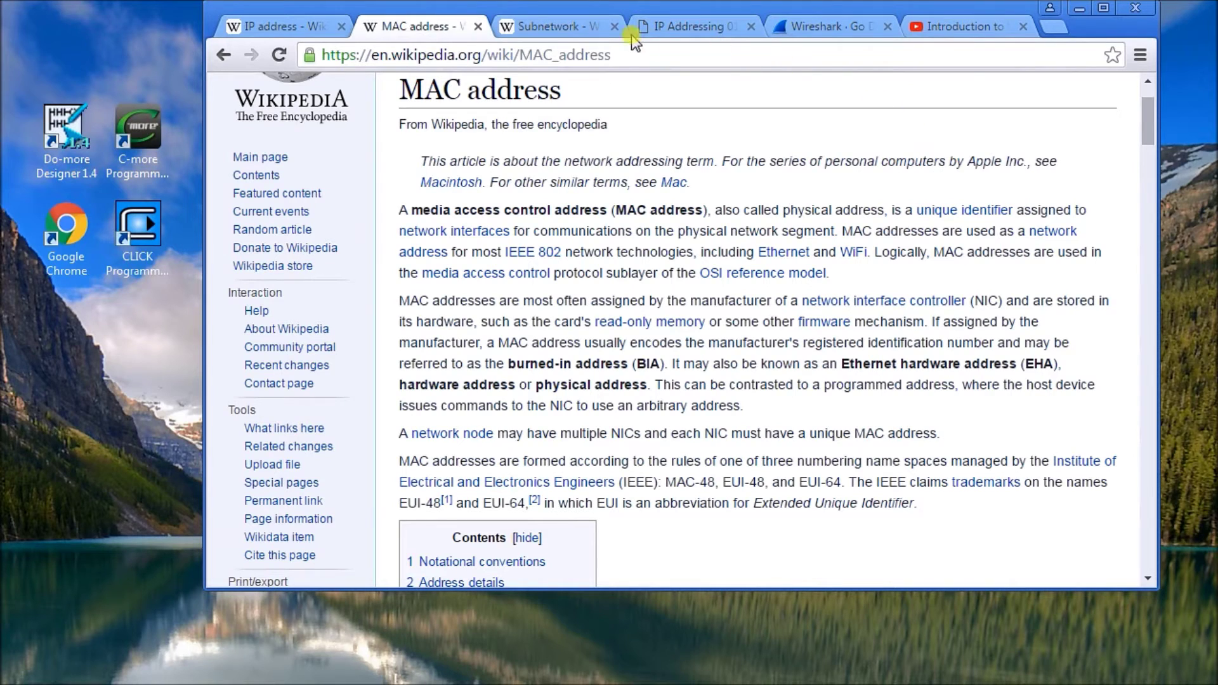
{"action": "left_click", "coordinate": [555, 25]}
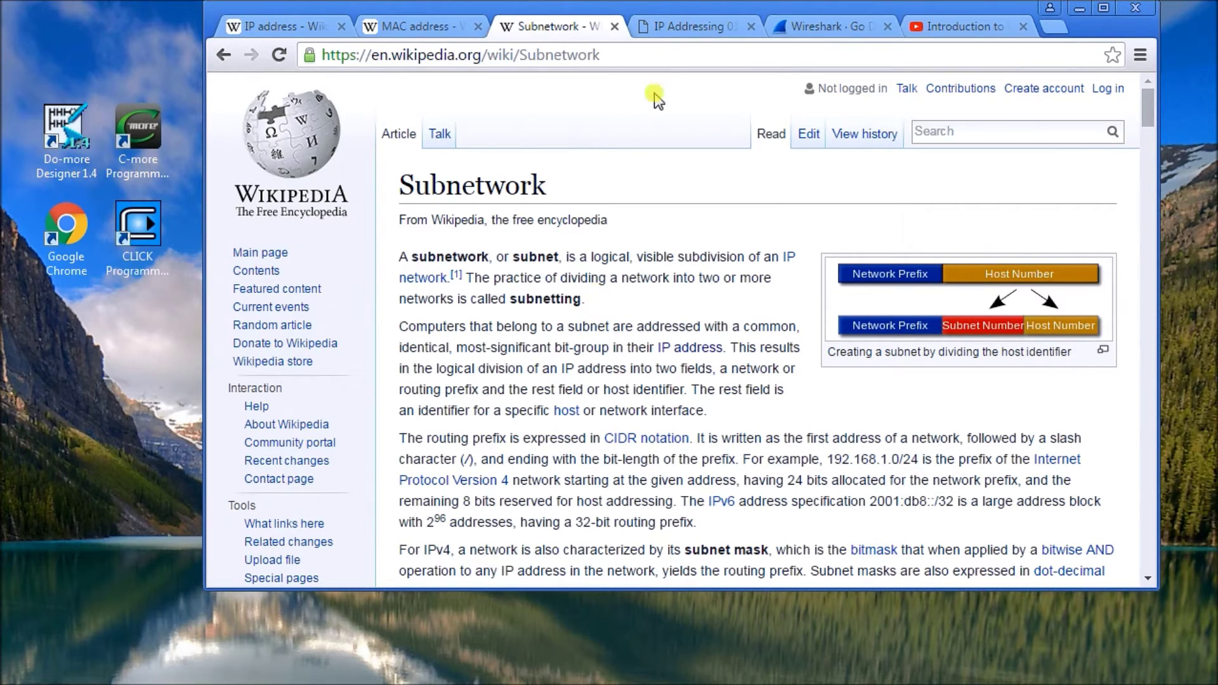
Step: Show the image of private IP ranges for Classes A, B and C
{"action": "left_click", "coordinate": [674, 25]}
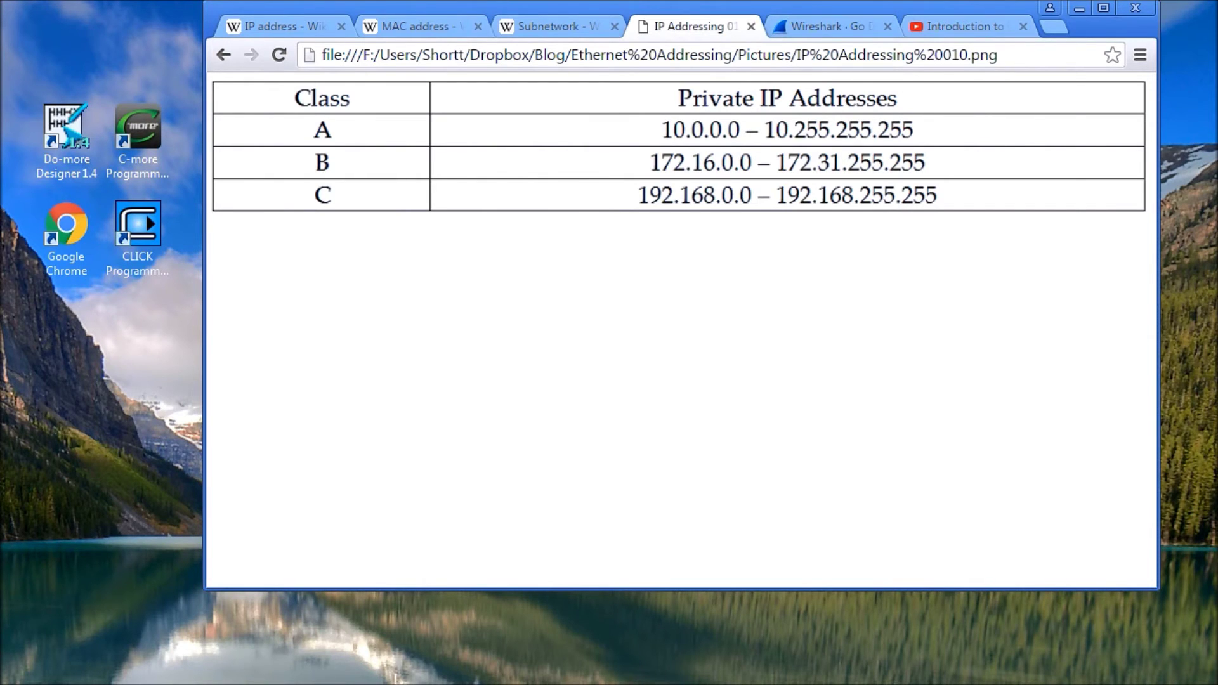
Step: Return to CLICK Programming Software's empty NewProject1 ladder program with Alt+Tab
{"action": "key", "text": "alt+Tab"}
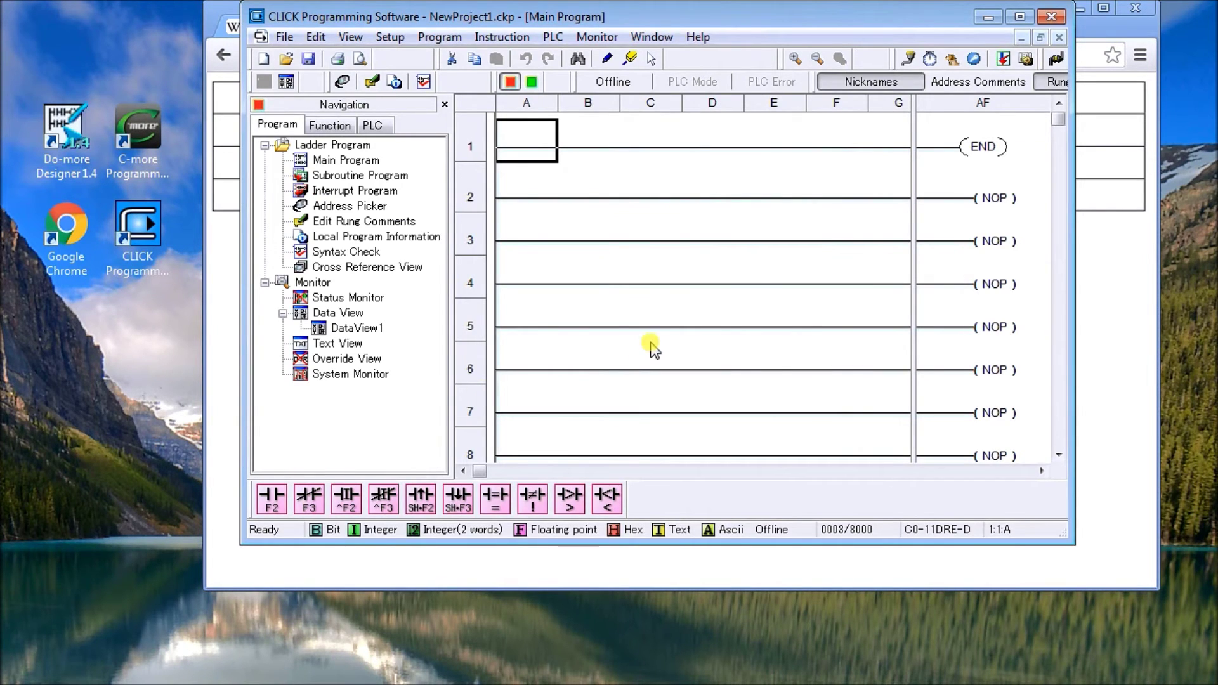
Step: Choose Ethernet as the port type and connect to the PLC found at 192.168.0.10
{"action": "left_click", "coordinate": [607, 83]}
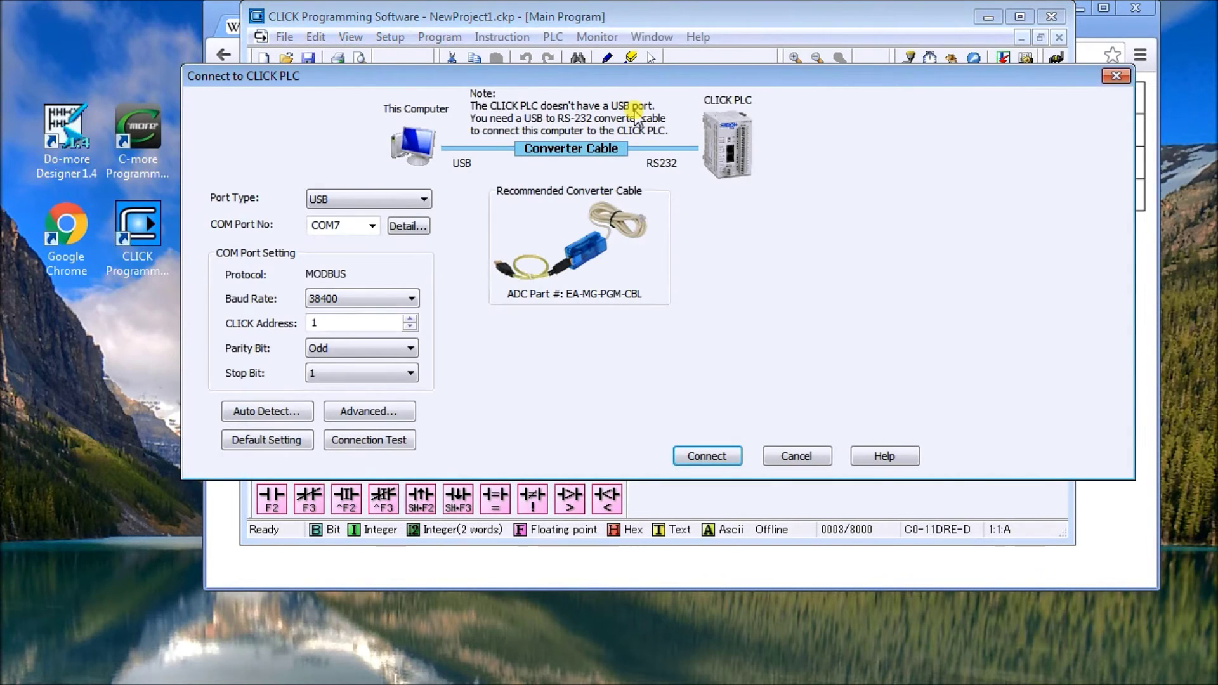
{"action": "left_click", "coordinate": [411, 200]}
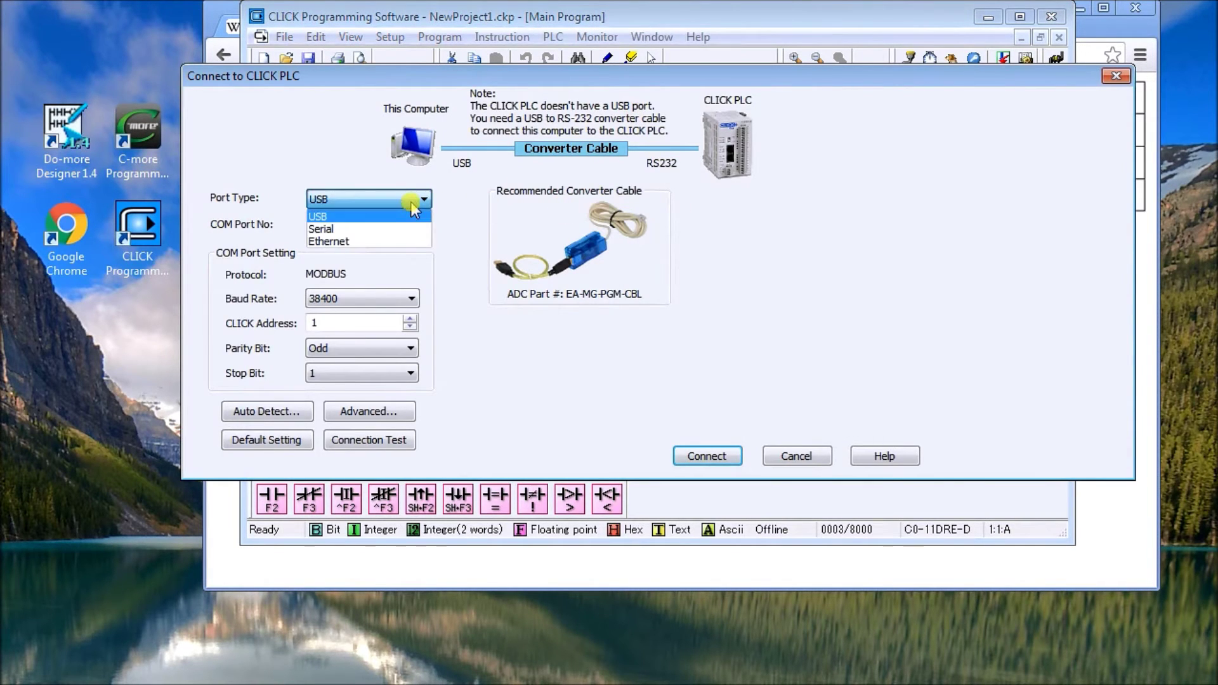
{"action": "left_click", "coordinate": [364, 241]}
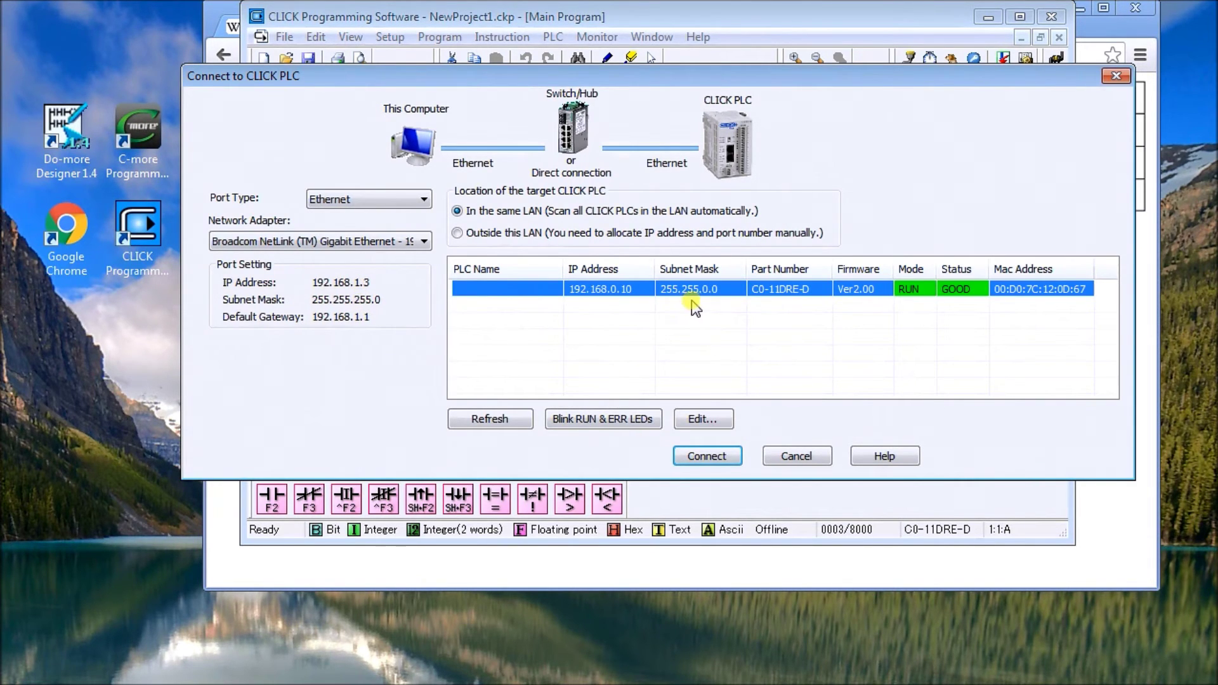
{"action": "left_click", "coordinate": [718, 455]}
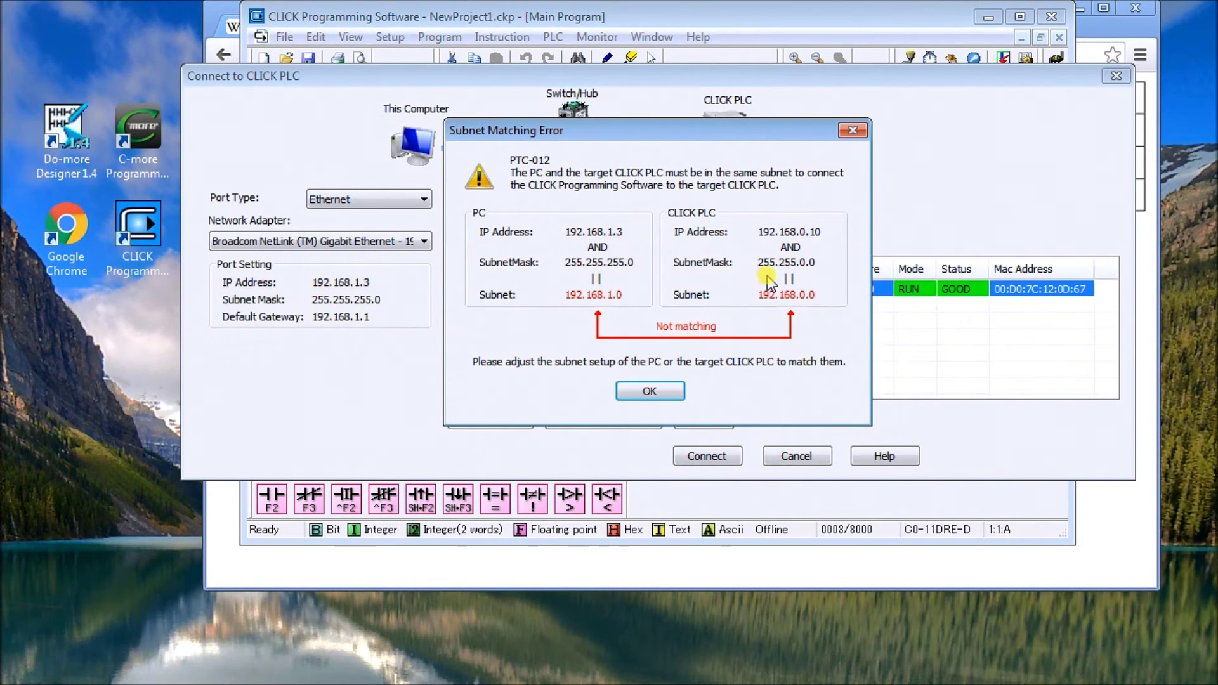
{"action": "left_click", "coordinate": [662, 390]}
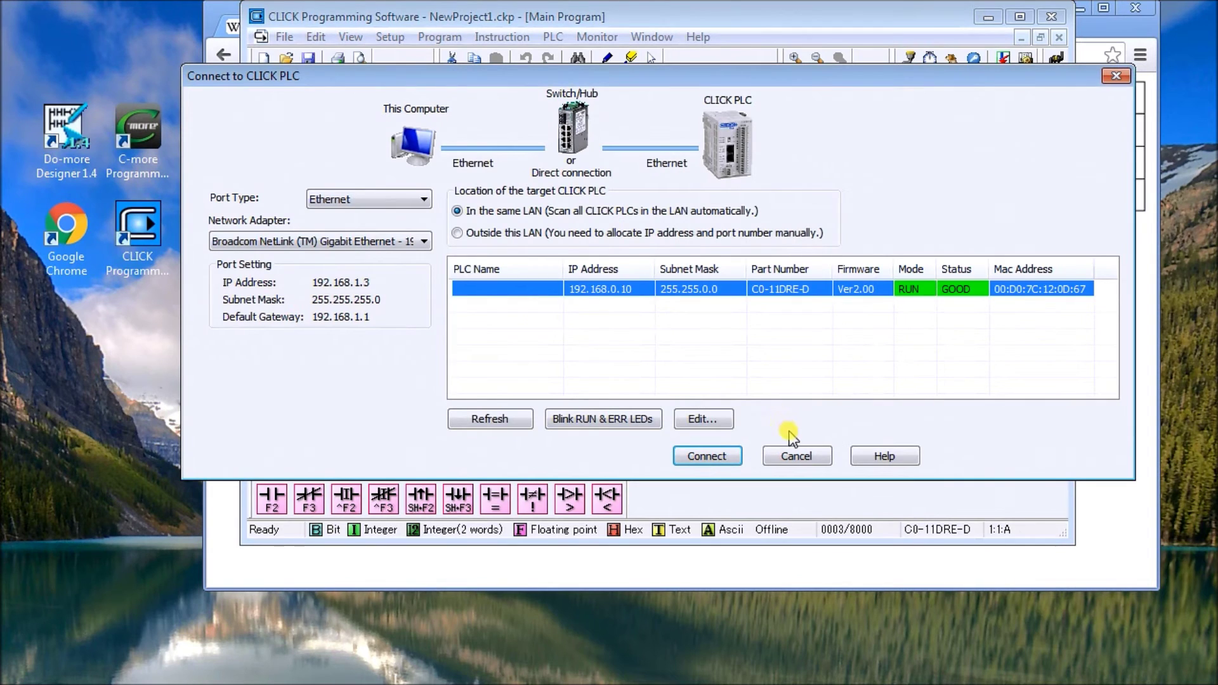
{"action": "left_click", "coordinate": [706, 419]}
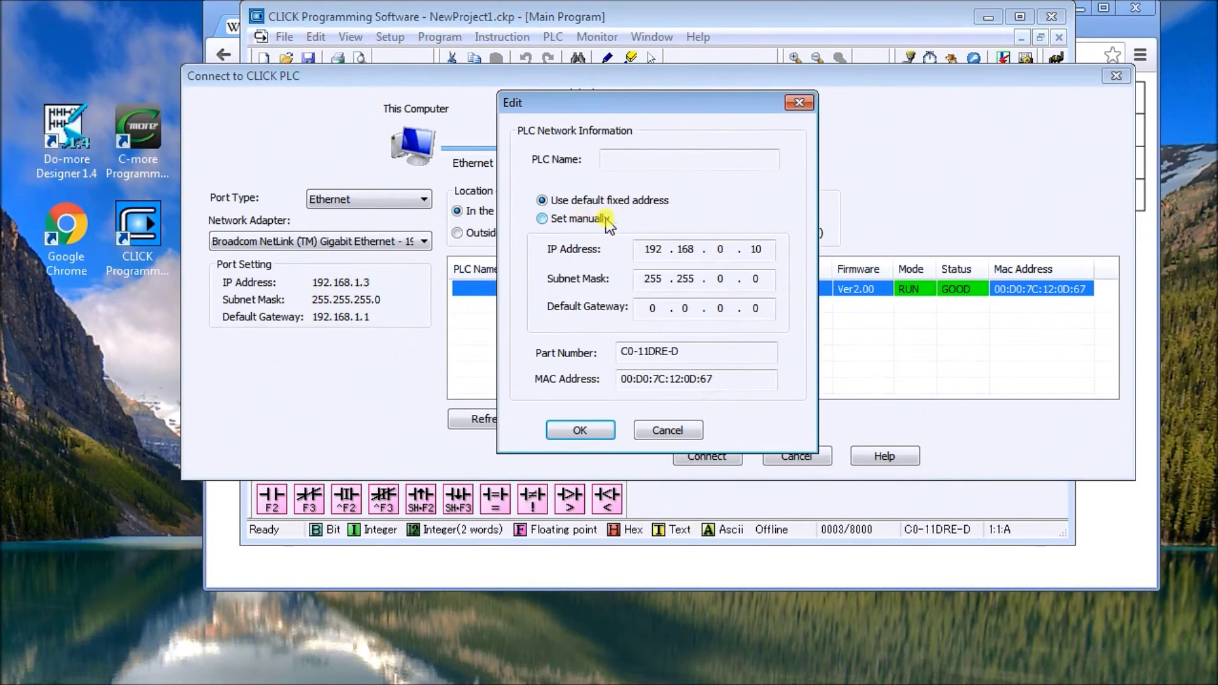
Step: Manually assign the PLC IP address 192.168.1.10 with subnet mask 255.255.255.0
{"action": "left_click", "coordinate": [567, 220]}
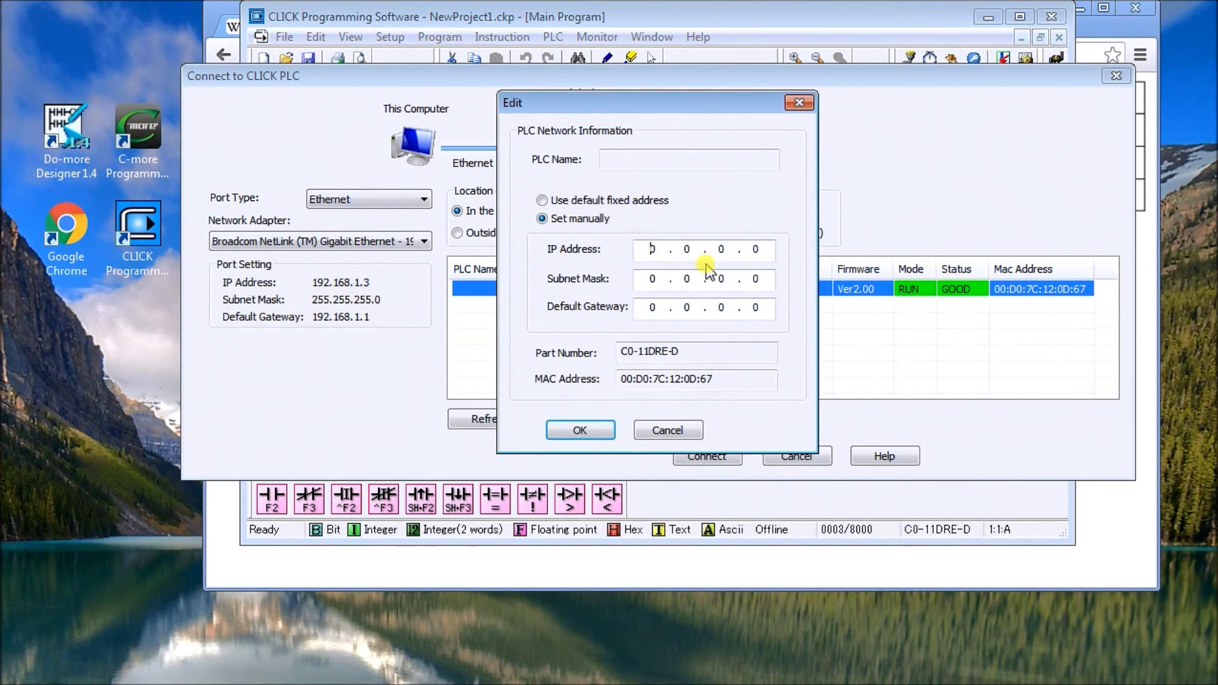
{"action": "type", "text": "190"}
{"action": "key", "text": "BackSpace"}
{"action": "type", "text": "2.168"}
{"action": "type", "text": "1"}
{"action": "key", "text": "period"}
{"action": "type", "text": "10"}
{"action": "key", "text": "Tab"}
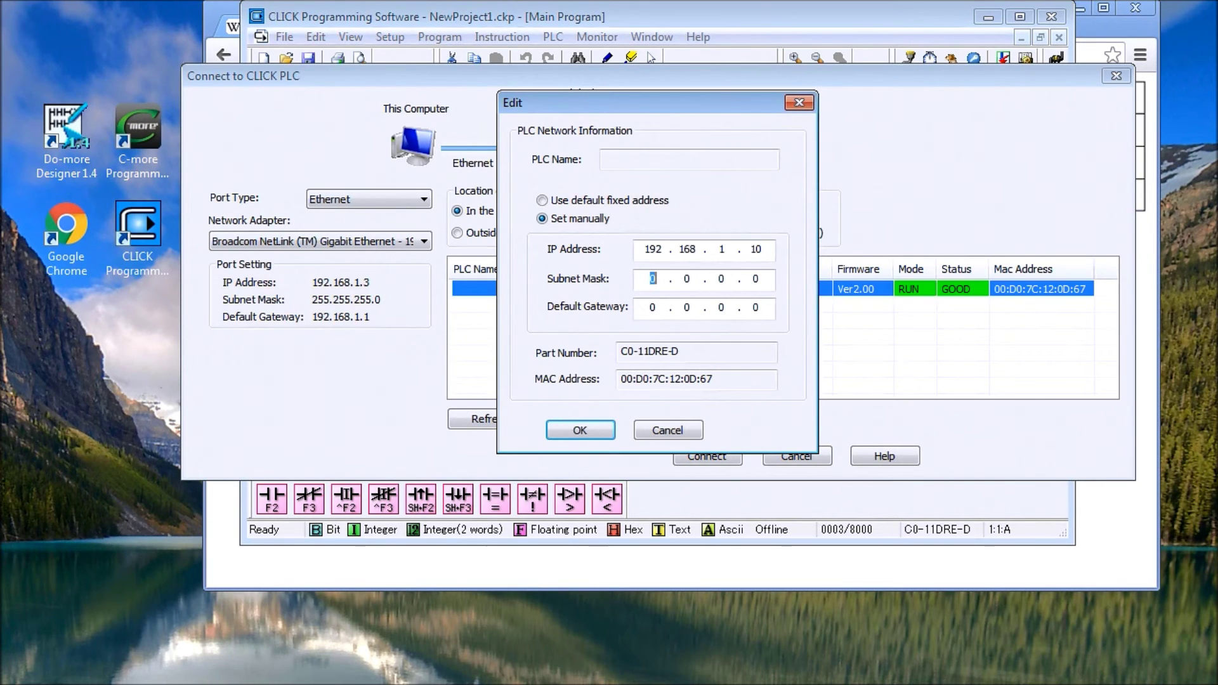
{"action": "type", "text": "255 . 255 . 255"}
{"action": "left_click", "coordinate": [580, 432]}
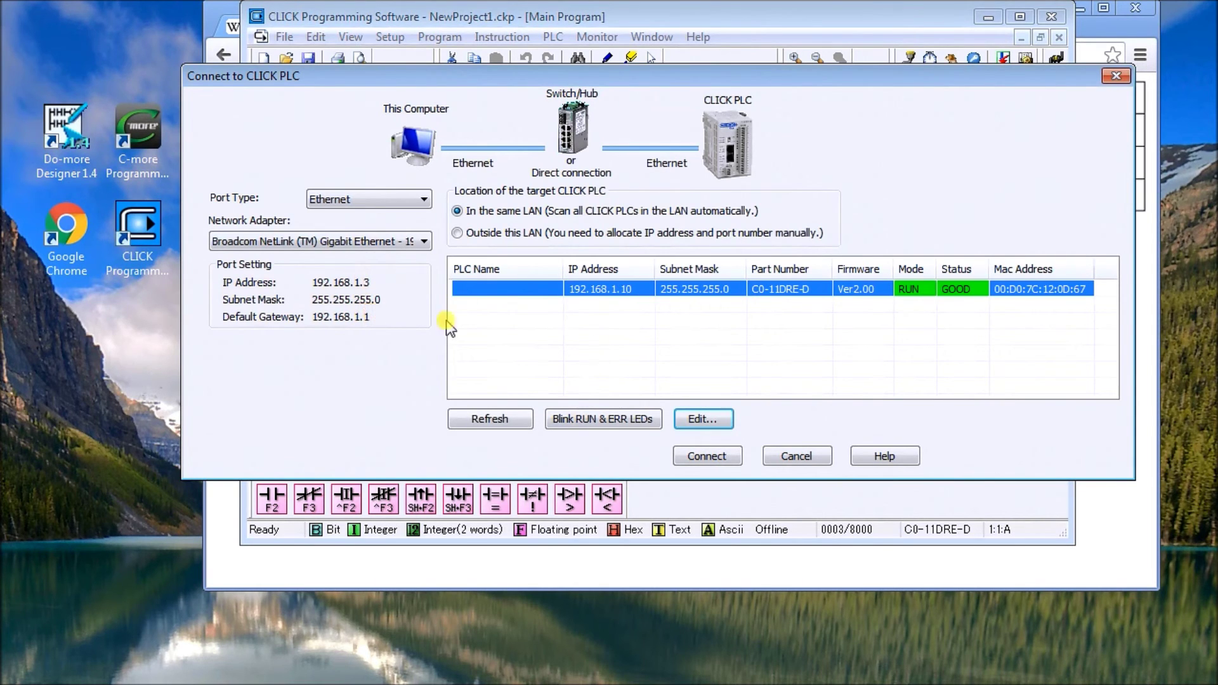
Step: Connect online to the readdressed PLC, then return to Chrome
{"action": "left_click", "coordinate": [717, 456]}
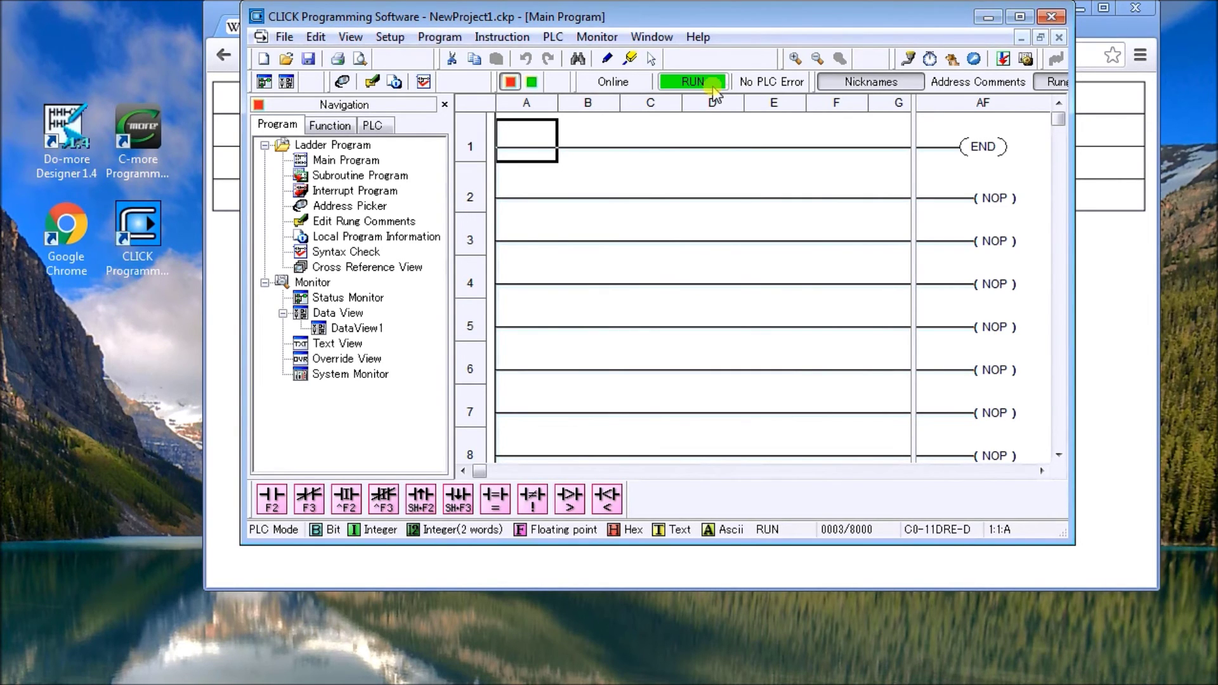
{"action": "left_click", "coordinate": [229, 269]}
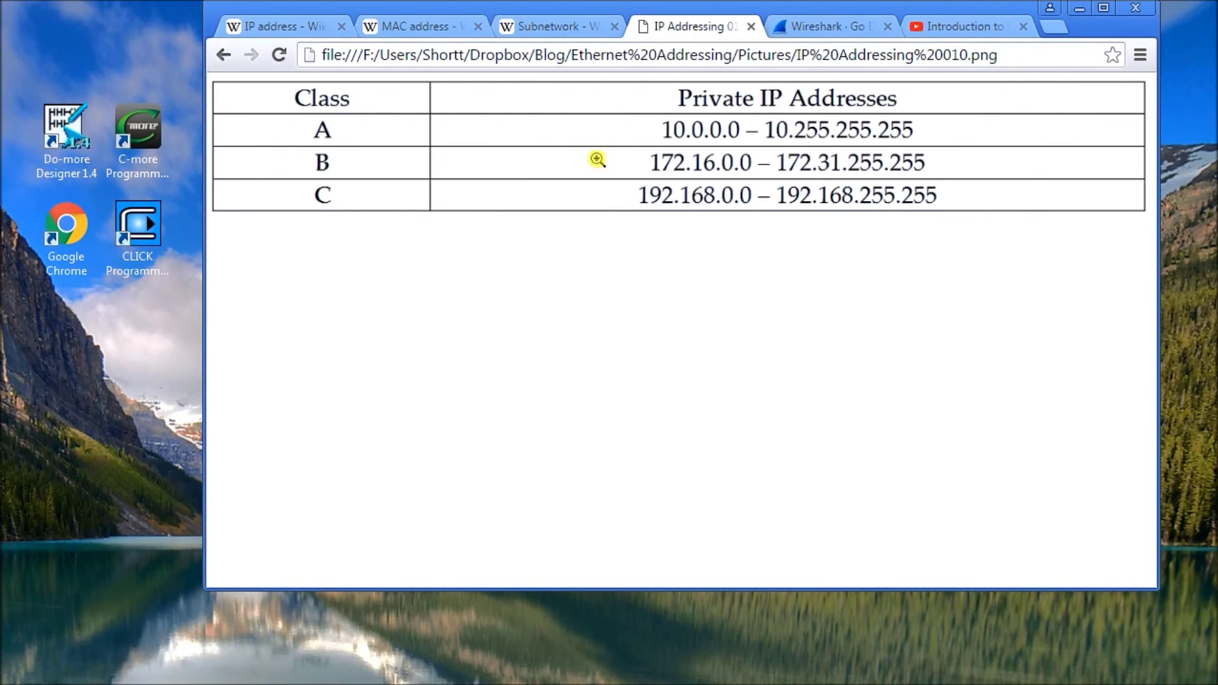
Step: Check the Wireshark website tab, then open the 'Introduction to Wireshark 2.0' YouTube video
{"action": "left_click", "coordinate": [823, 29]}
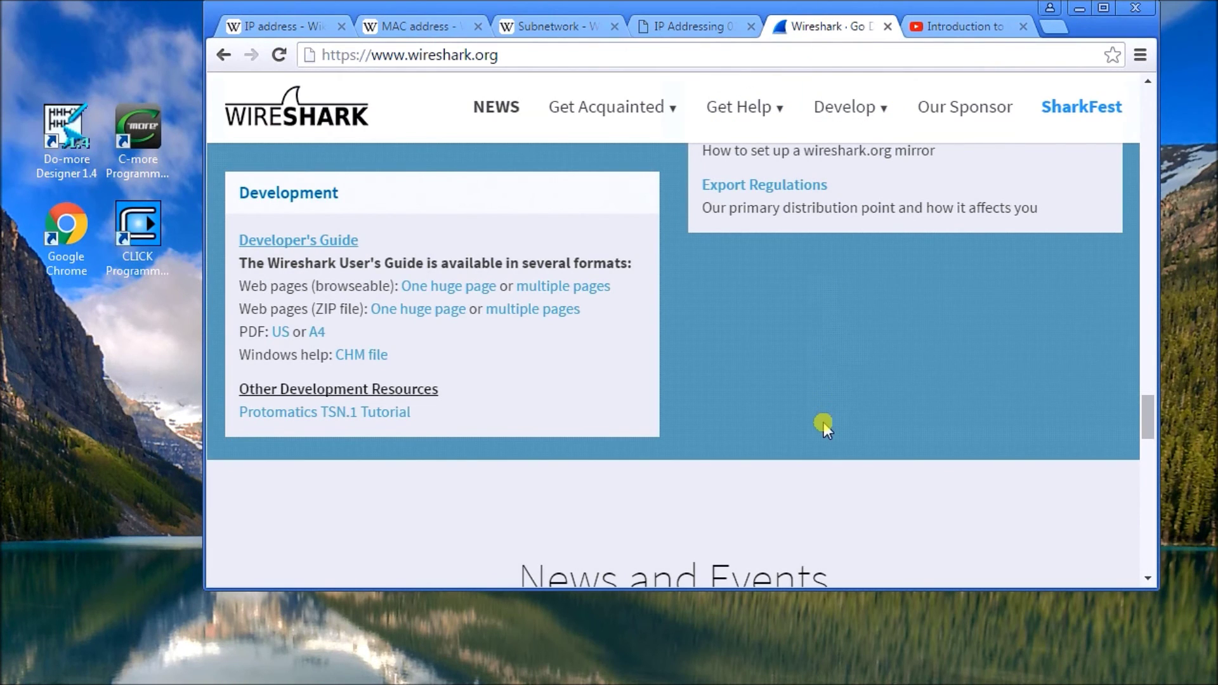
{"action": "scroll", "coordinate": [823, 423], "scroll_direction": "up", "scroll_amount": 12}
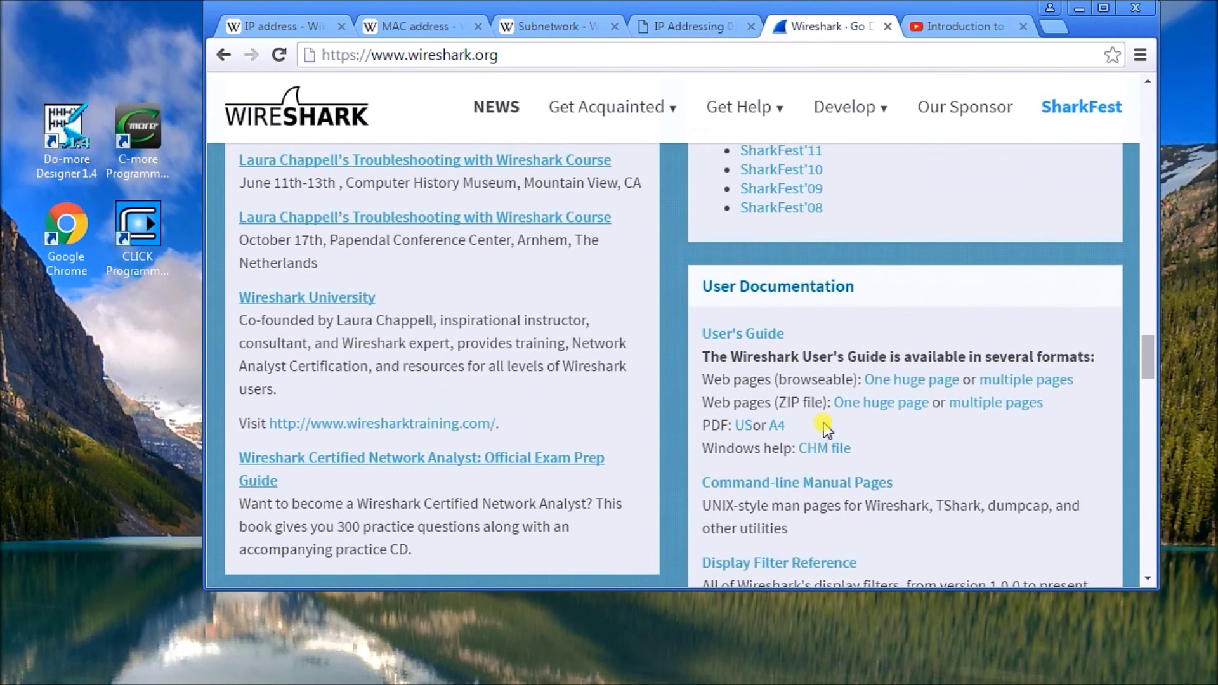
{"action": "scroll", "coordinate": [823, 422], "scroll_direction": "up", "scroll_amount": 9}
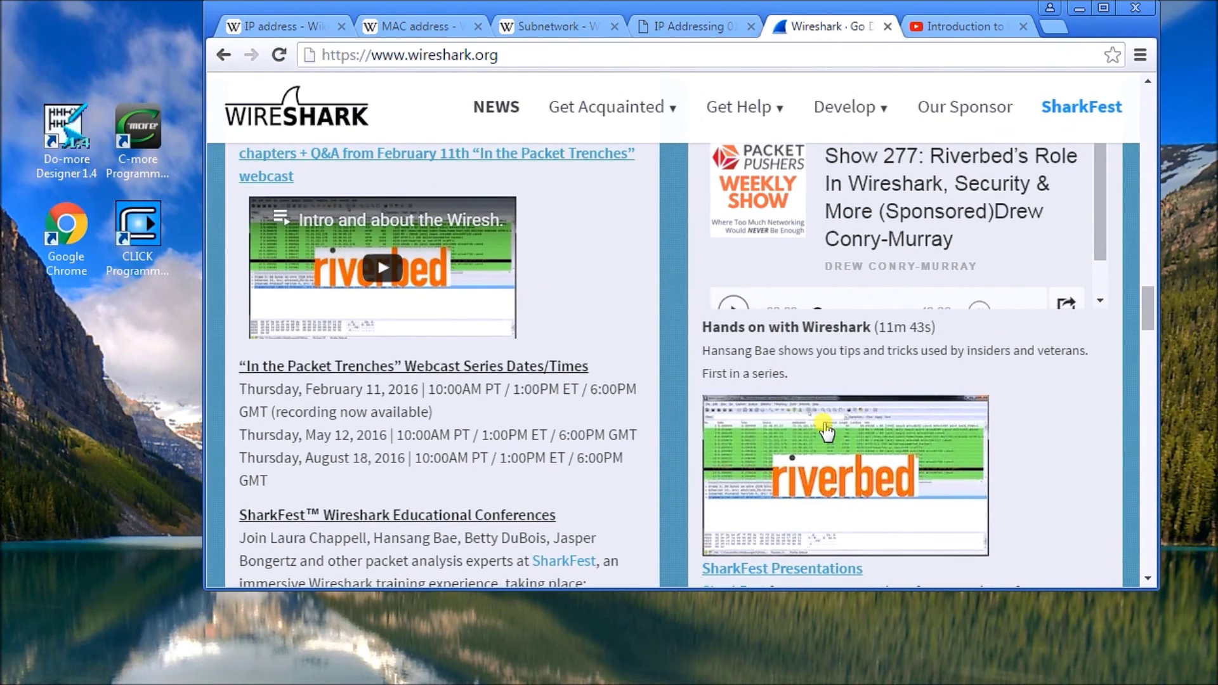
{"action": "left_click", "coordinate": [955, 27]}
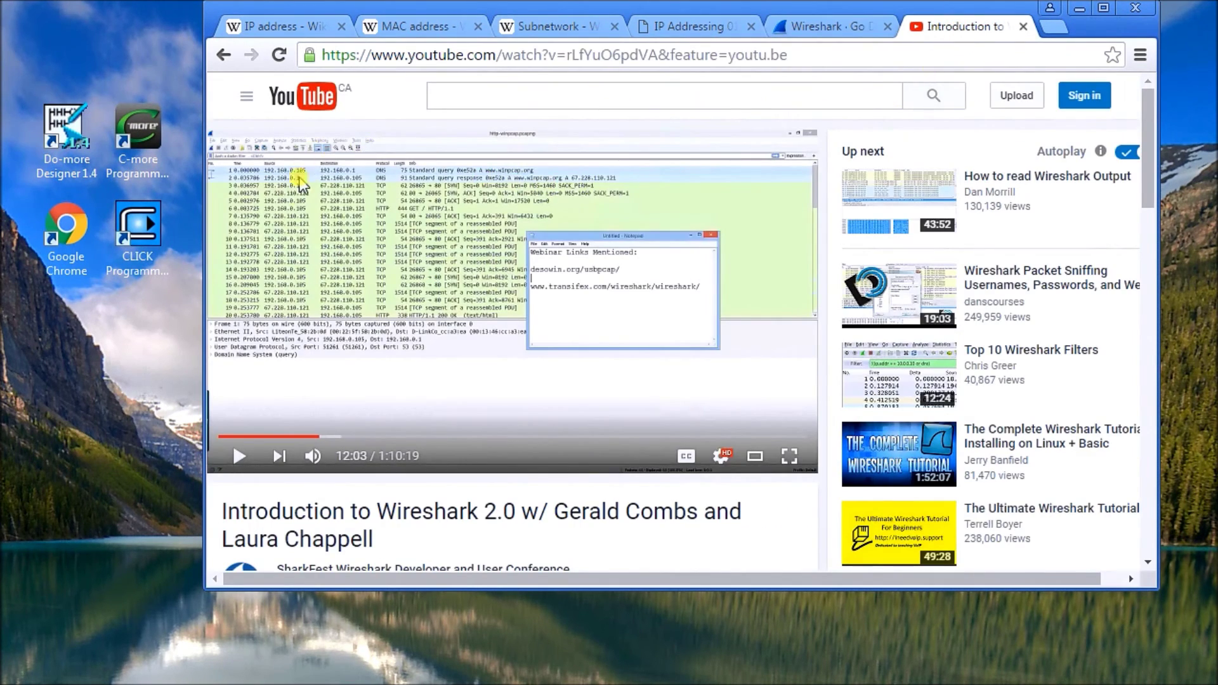